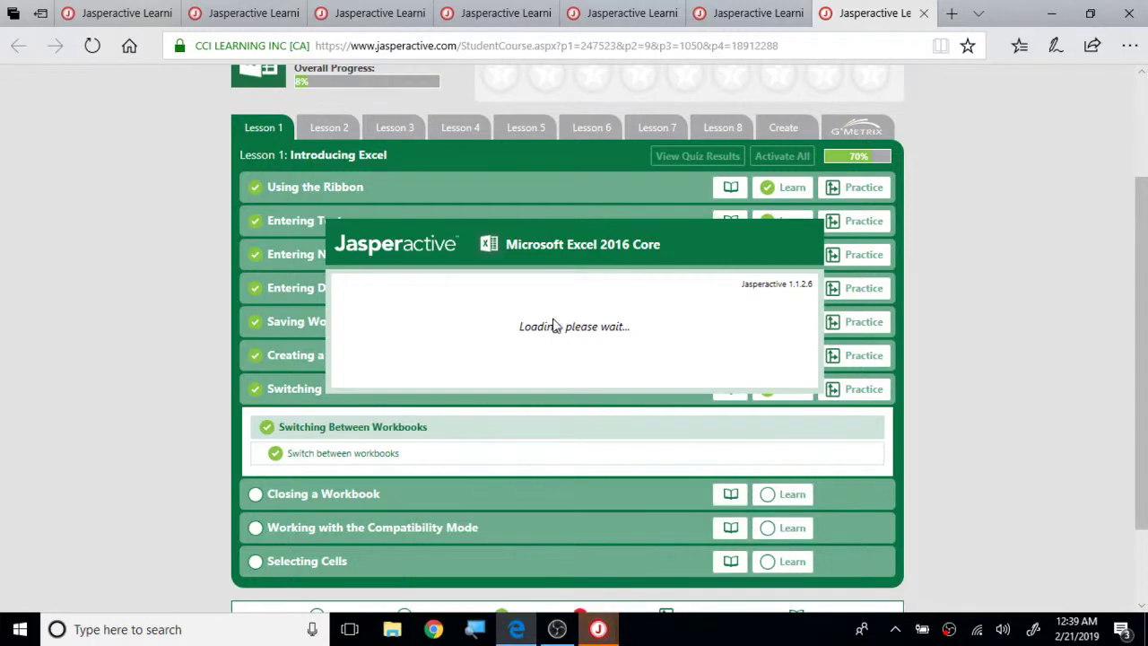
From the Price Quote 0630 workbook, choose This PC as the place to open from and browse for a workbook file.
mouse_move(609, 635)
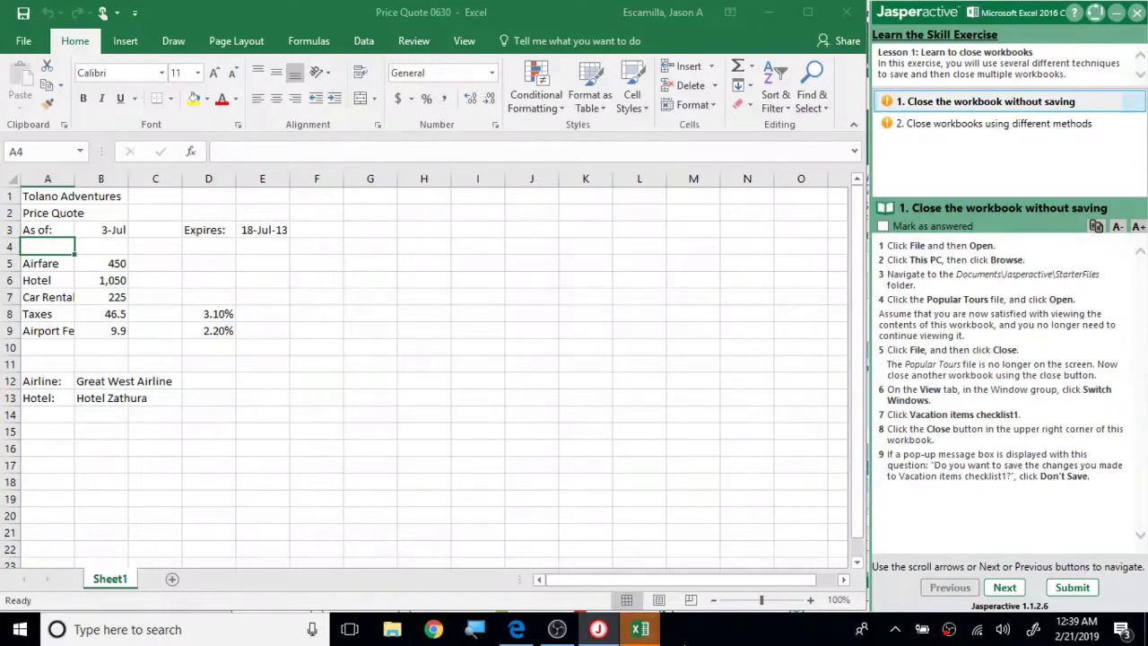
click(637, 633)
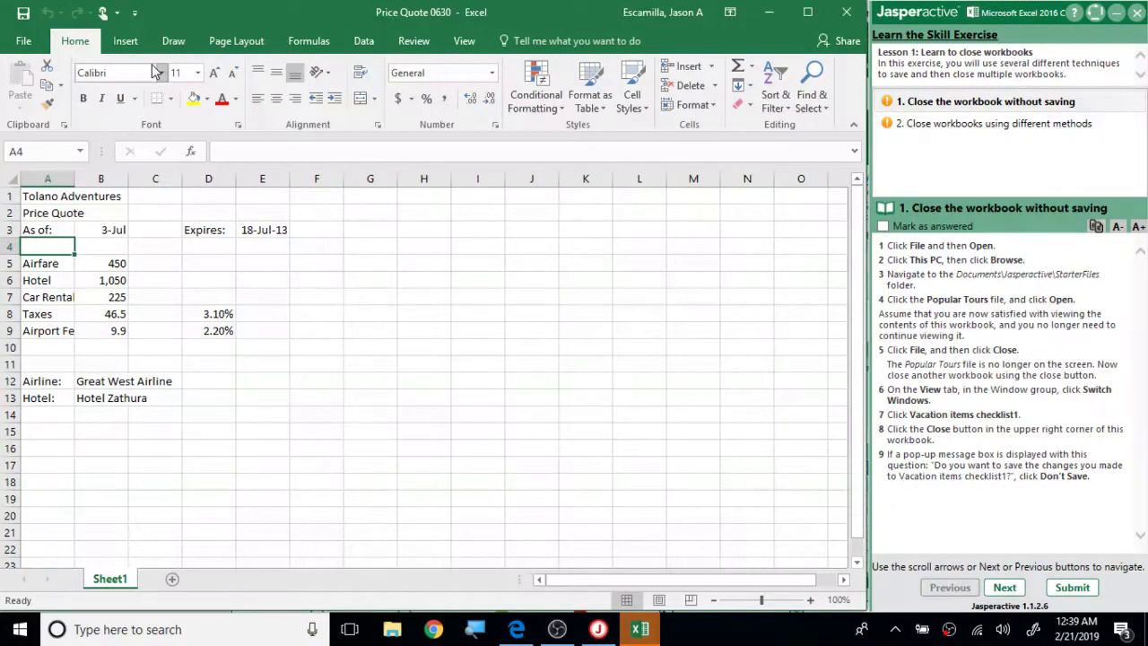
click(23, 40)
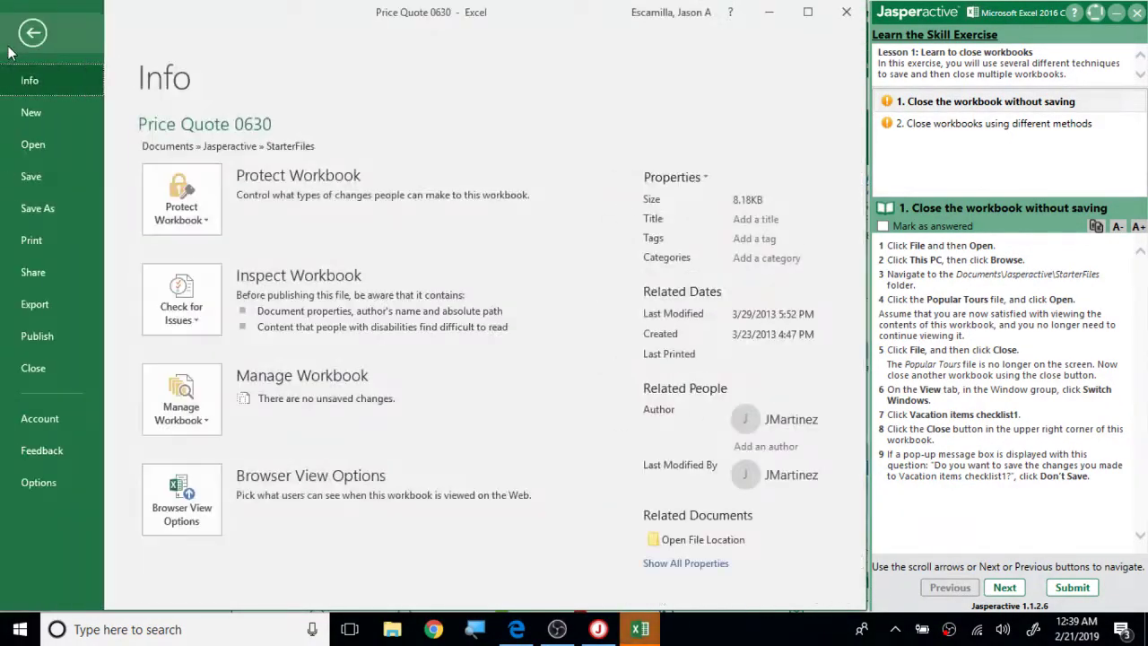
click(43, 135)
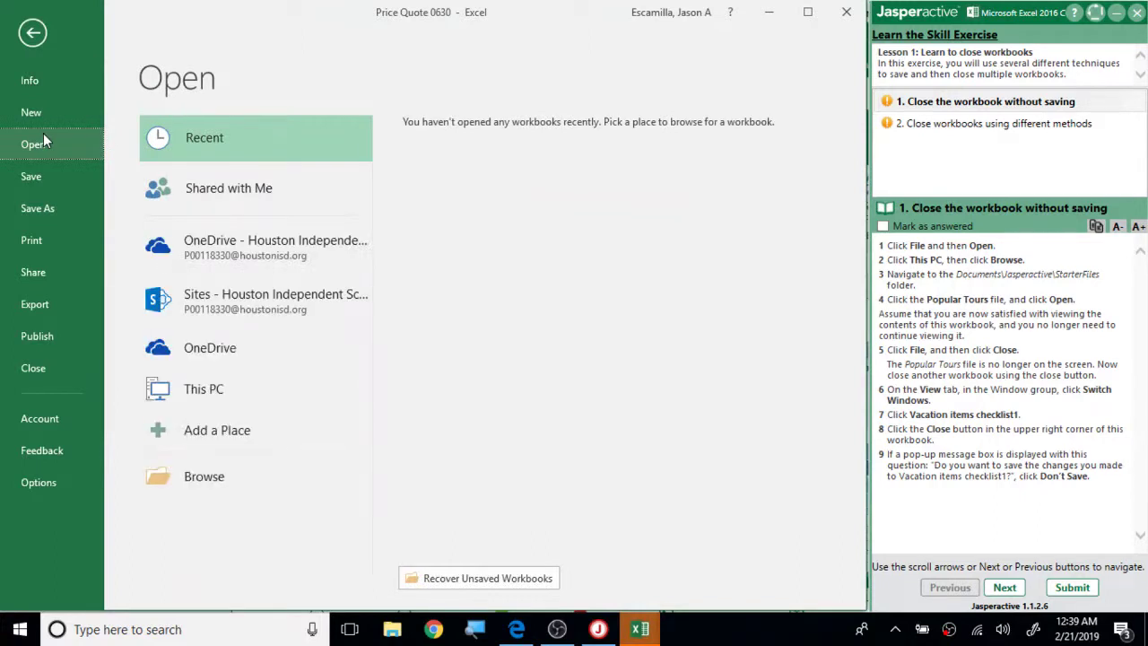
click(256, 394)
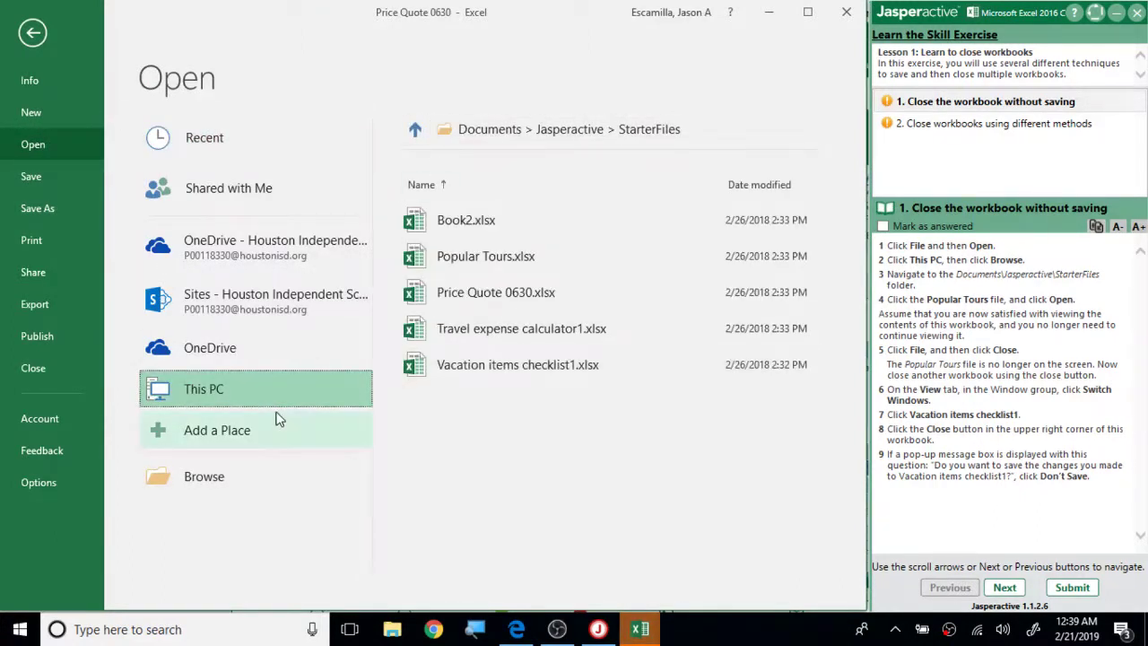
click(221, 475)
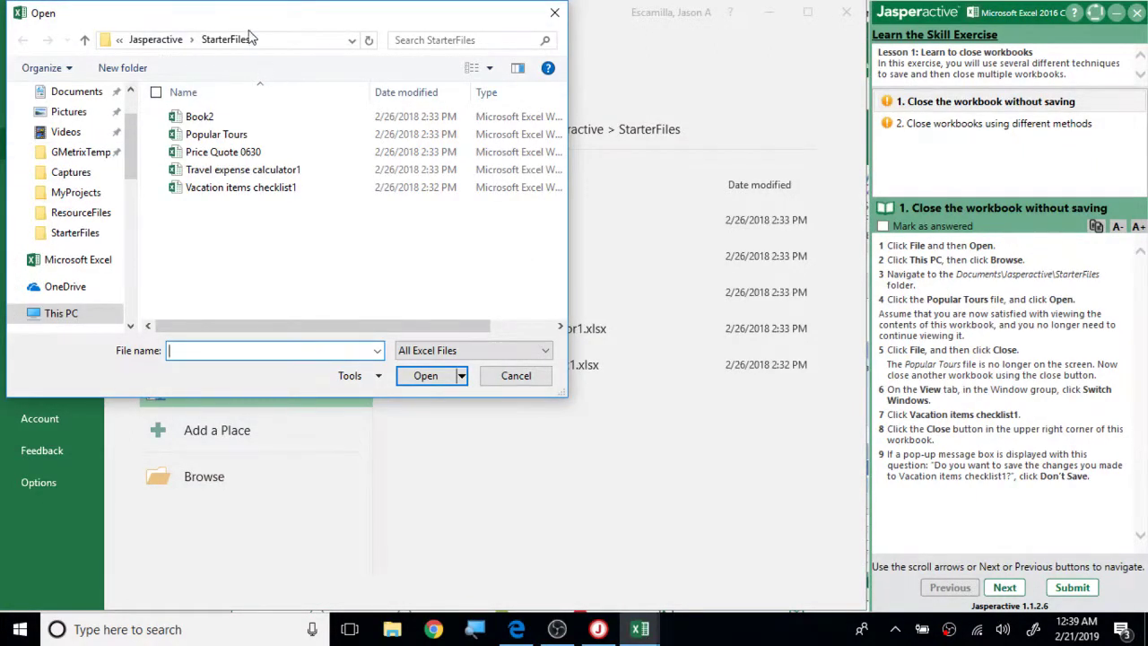
Open the Popular Tours workbook from the Documents\Jasperactive\StarterFiles folder.
scroll(137, 162, up, 2)
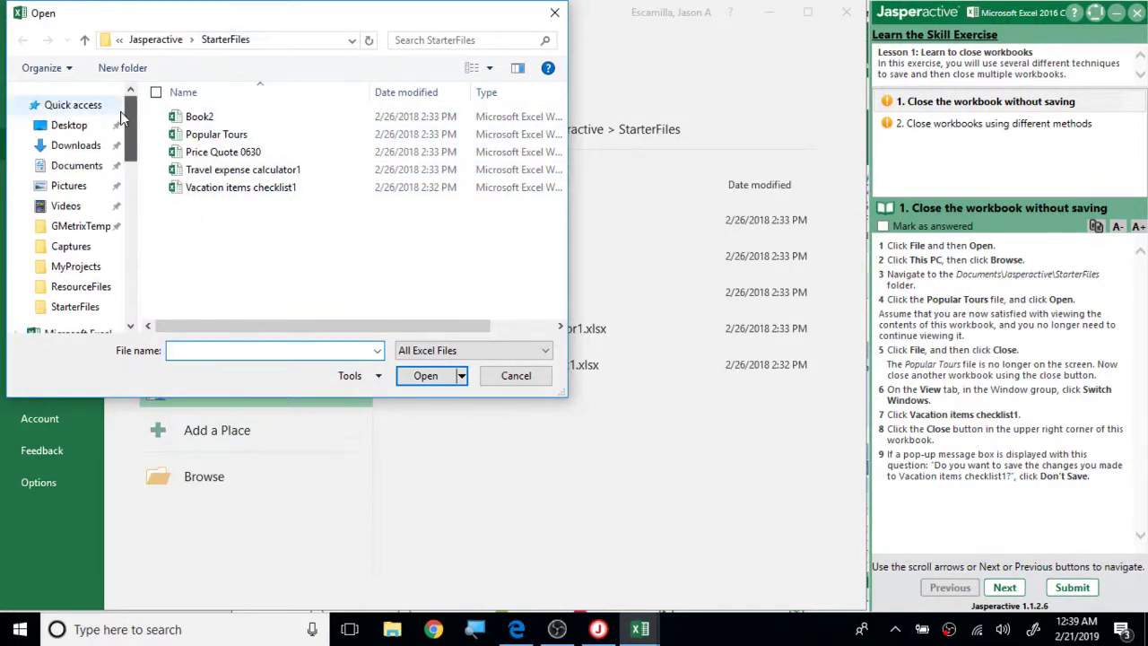
click(80, 167)
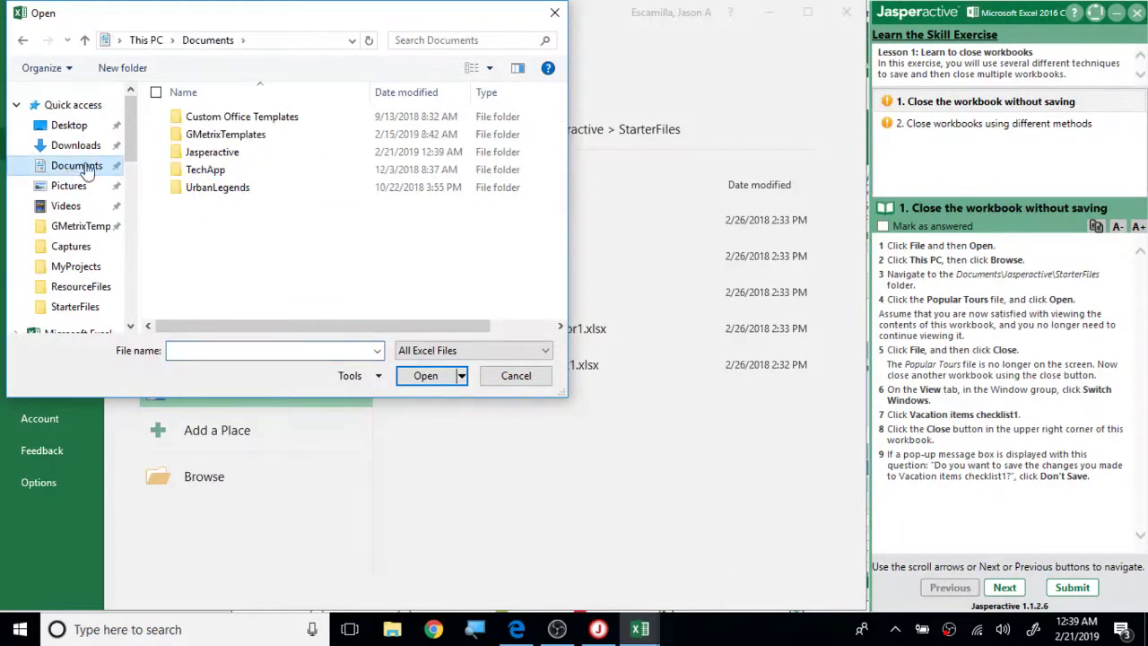
double_click(220, 152)
click(220, 153)
double_click(222, 154)
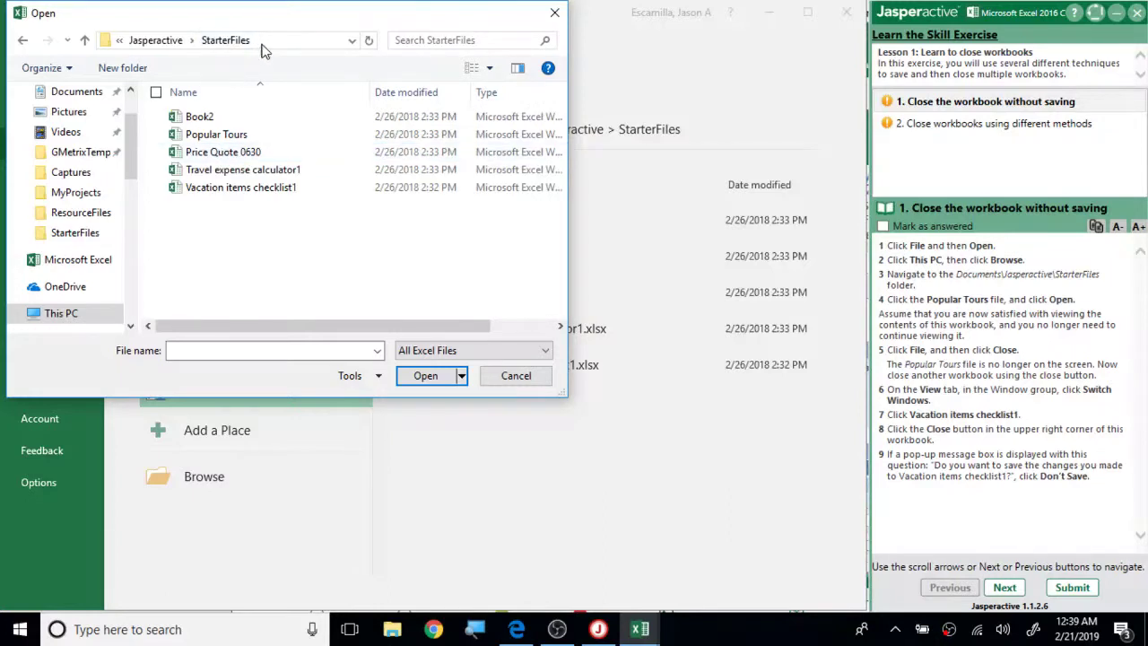
click(270, 134)
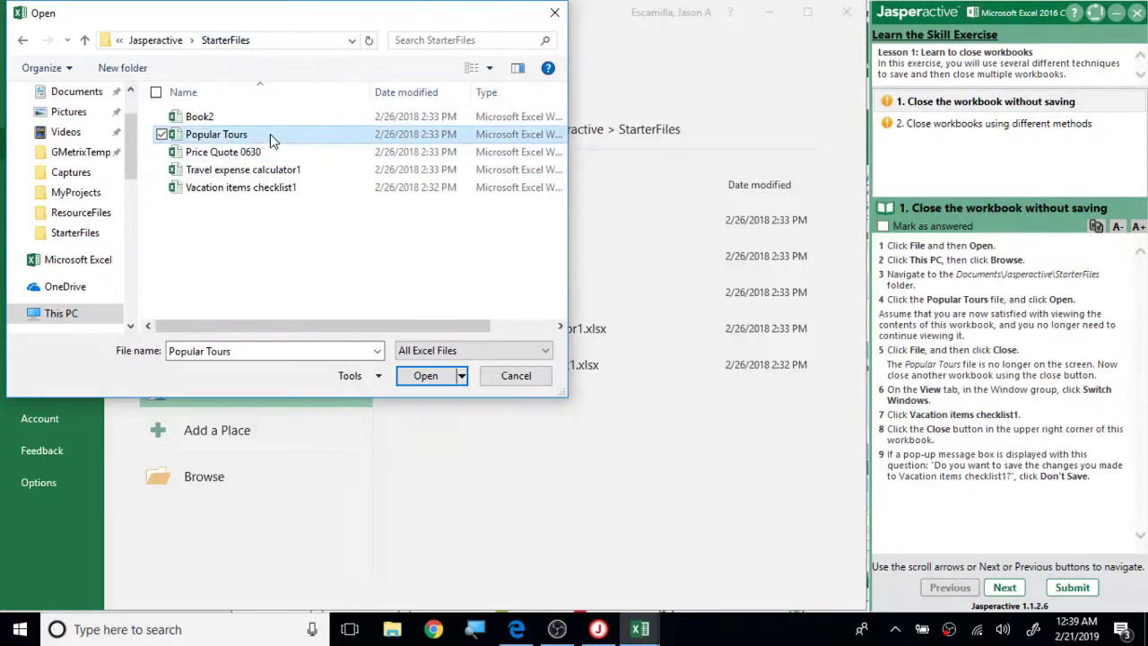
click(420, 375)
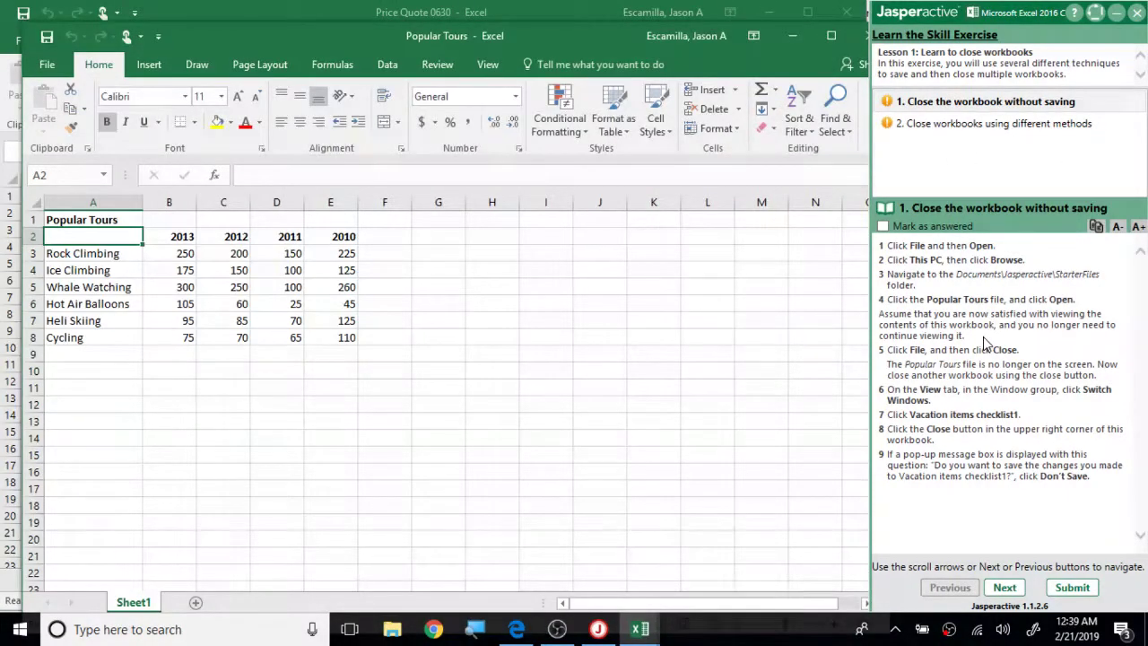
Review the exercise note about being finished with viewing the workbook, and close the Popular Tours workbook.
click(882, 314)
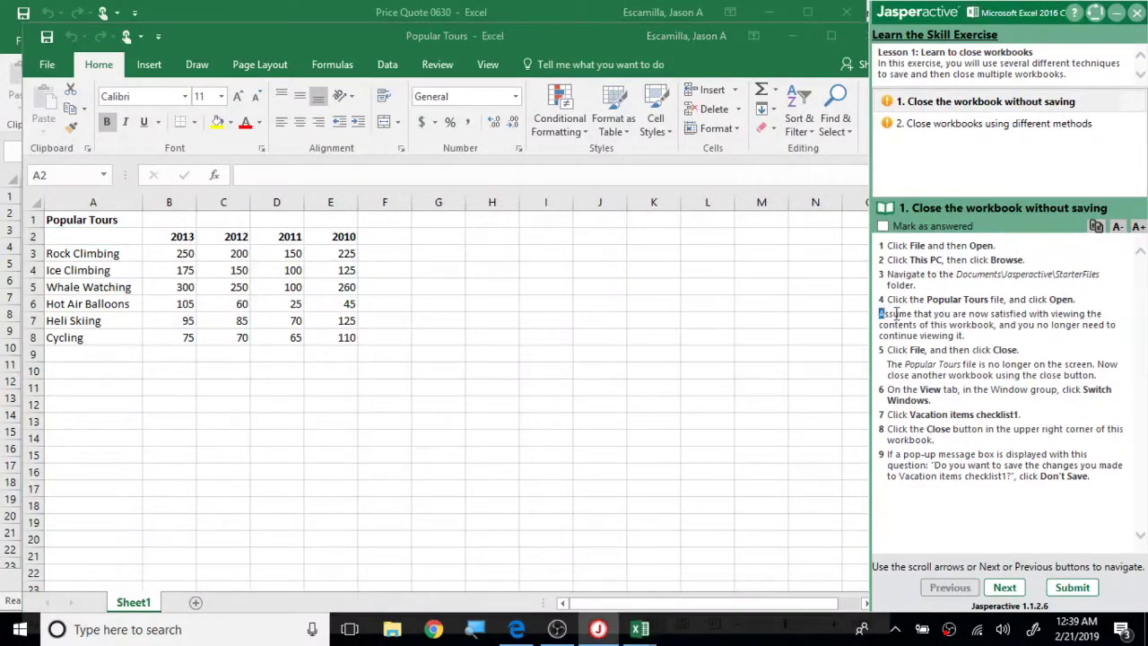
drag(896, 313, 987, 337)
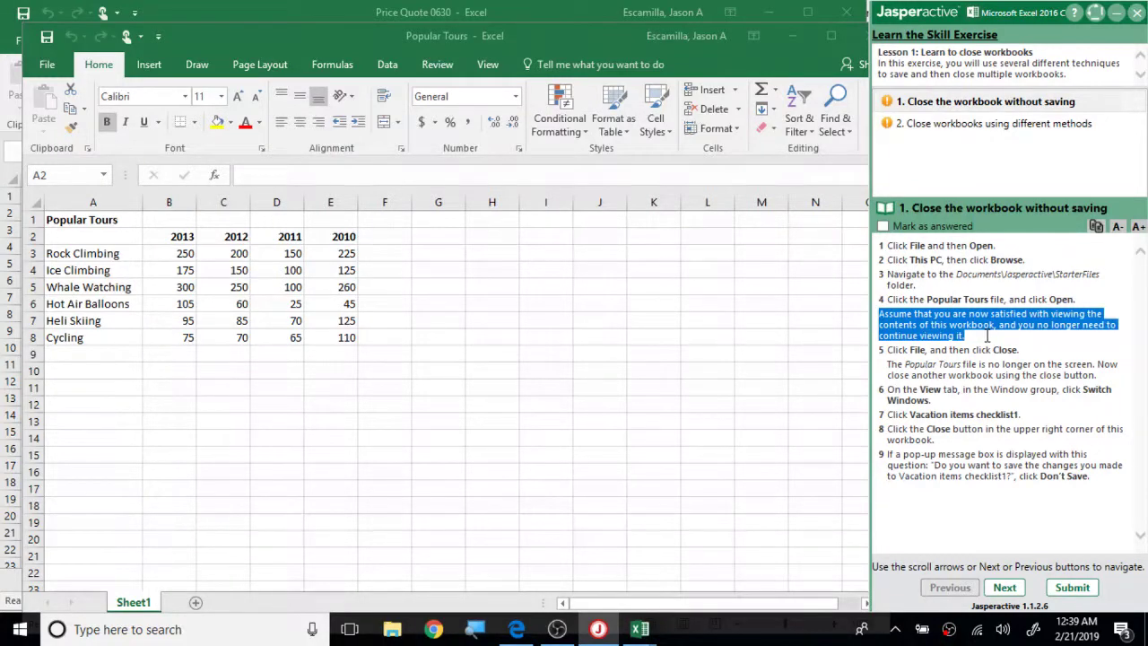
click(988, 342)
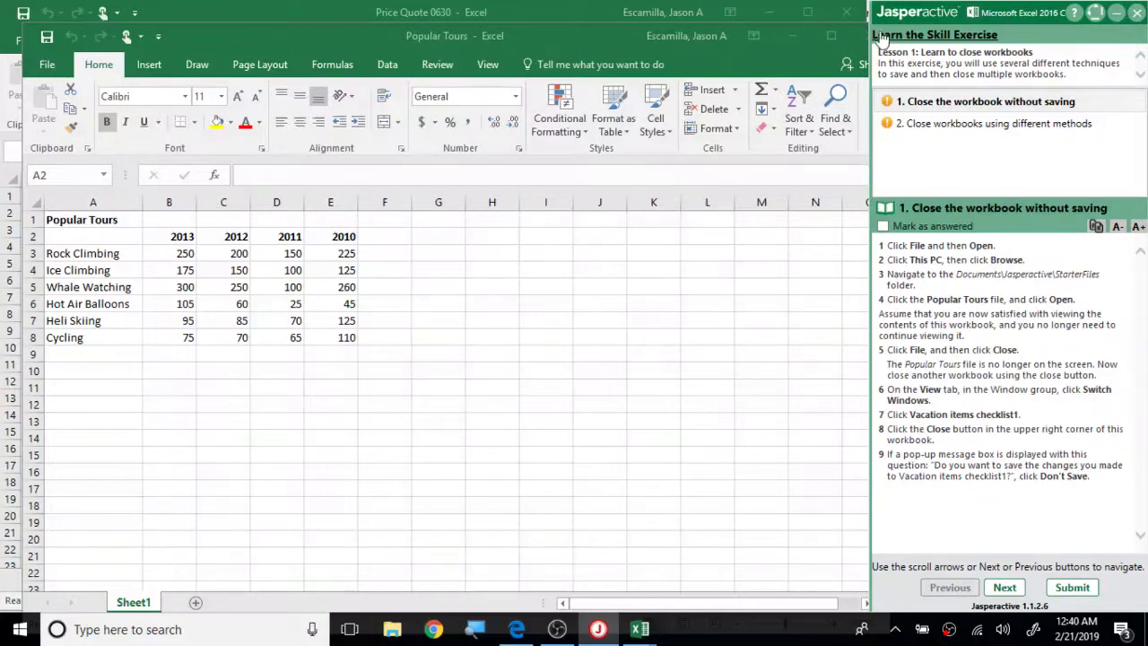
click(48, 70)
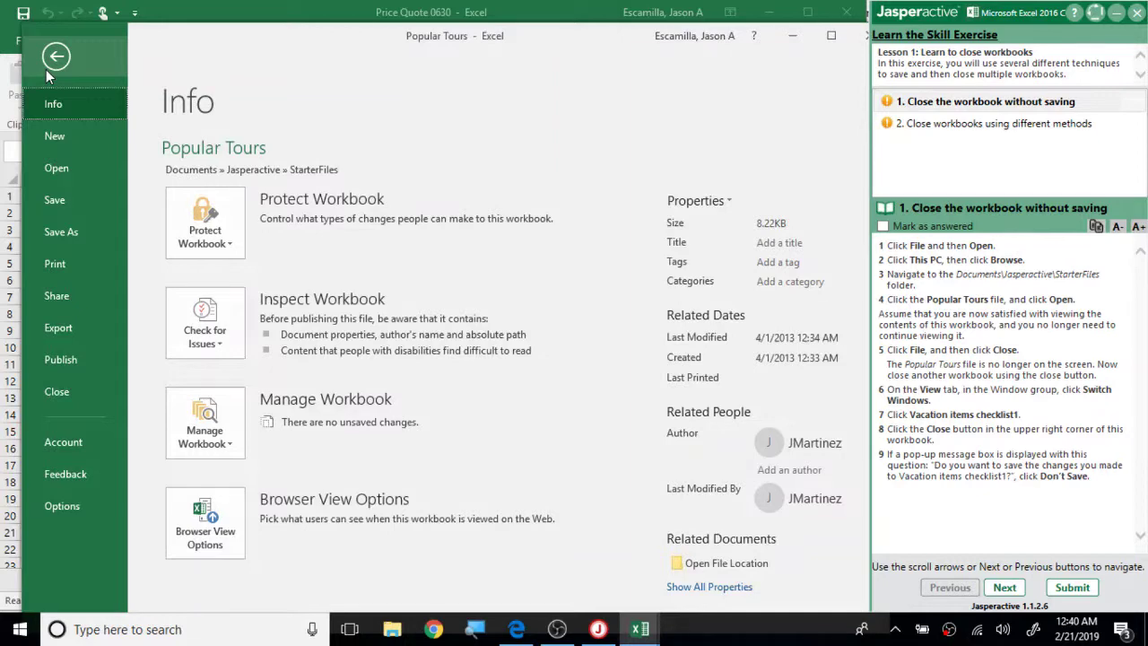
click(53, 397)
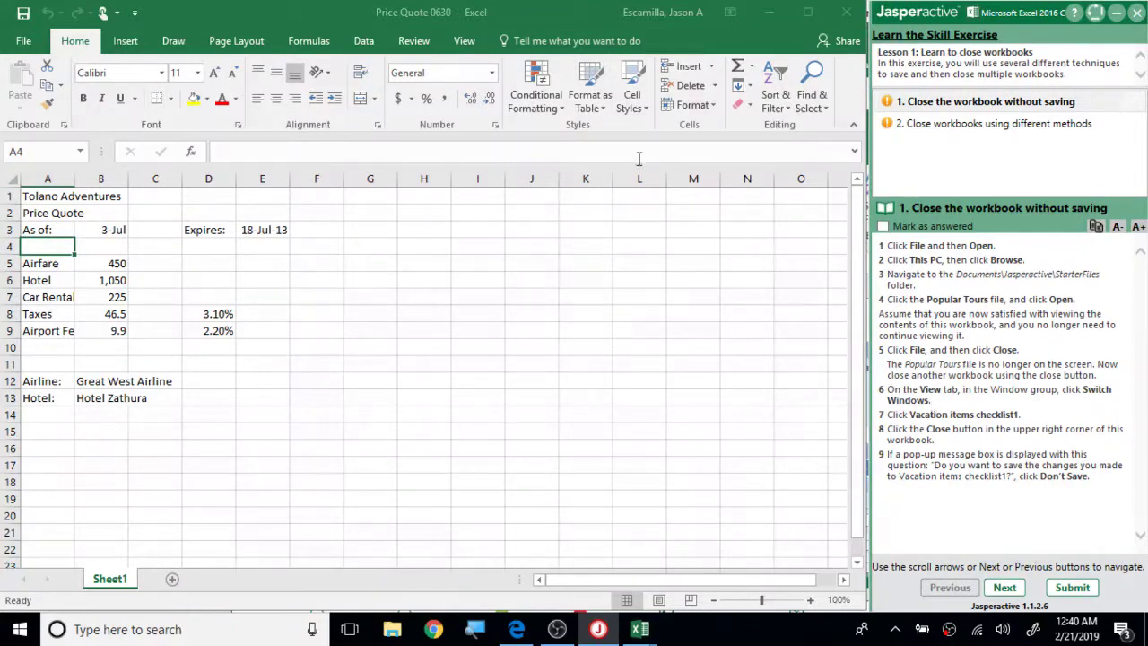
Switch to the Vacation items checklist1 workbook, move its window fully into view, and close it.
click(467, 42)
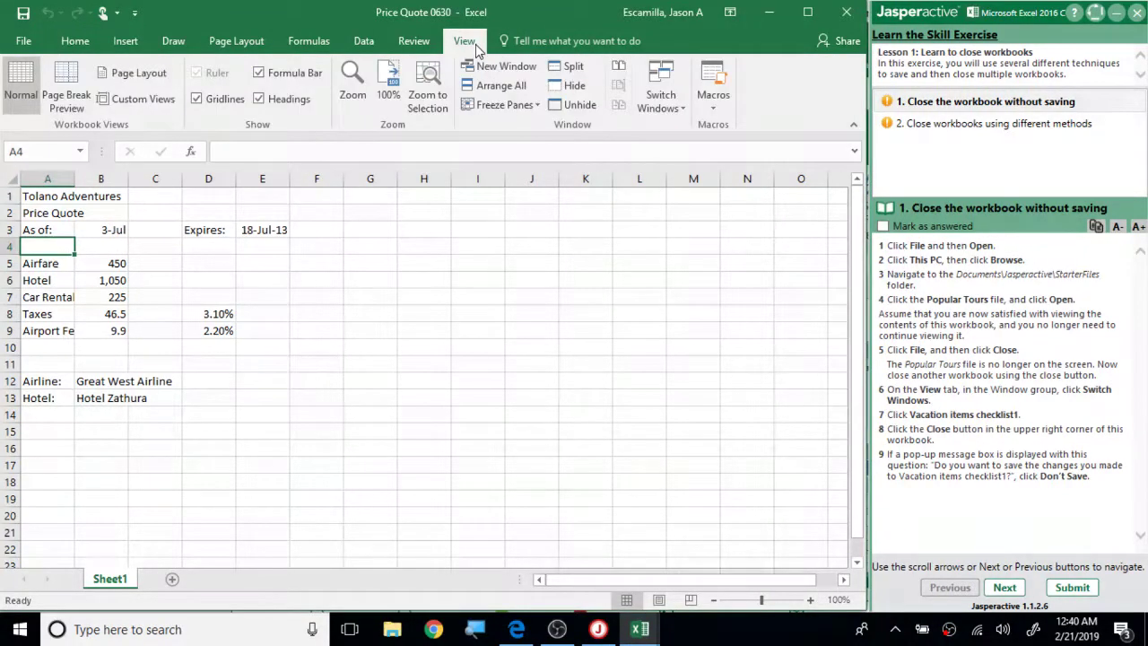
click(680, 107)
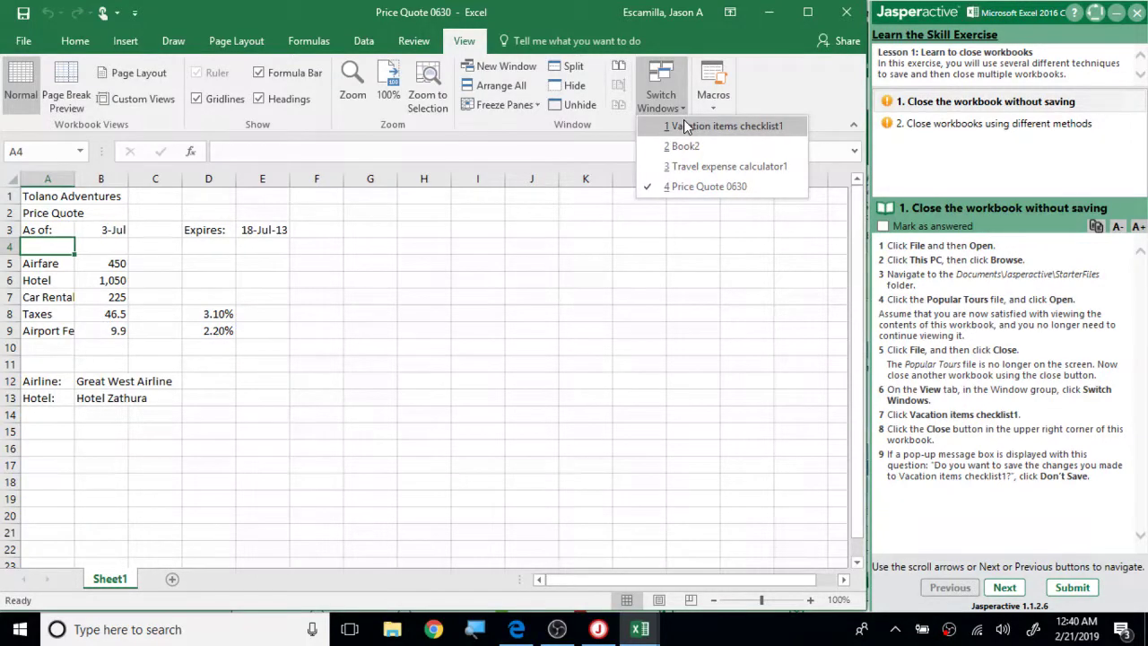
click(685, 125)
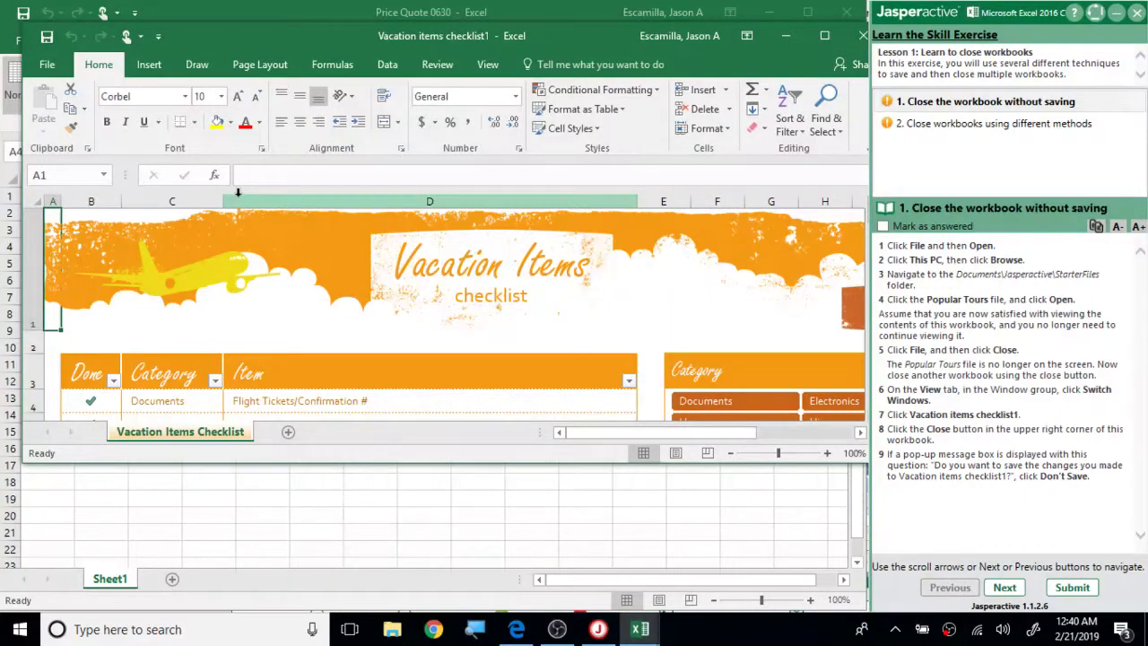
right_click(757, 70)
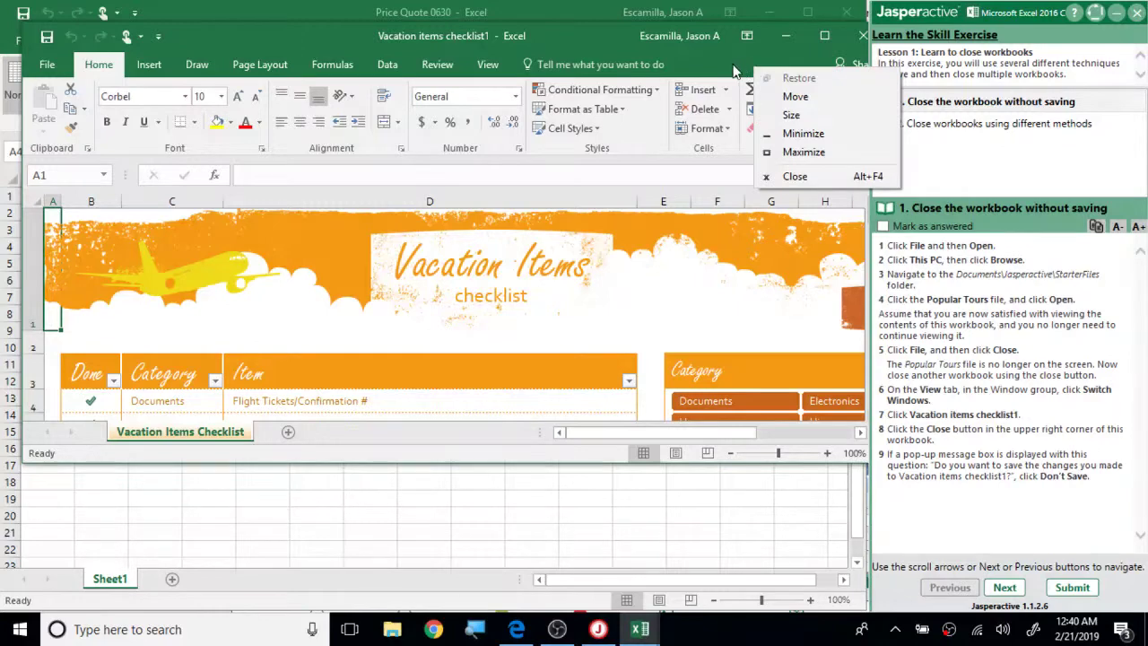
click(721, 58)
drag(740, 55, 730, 61)
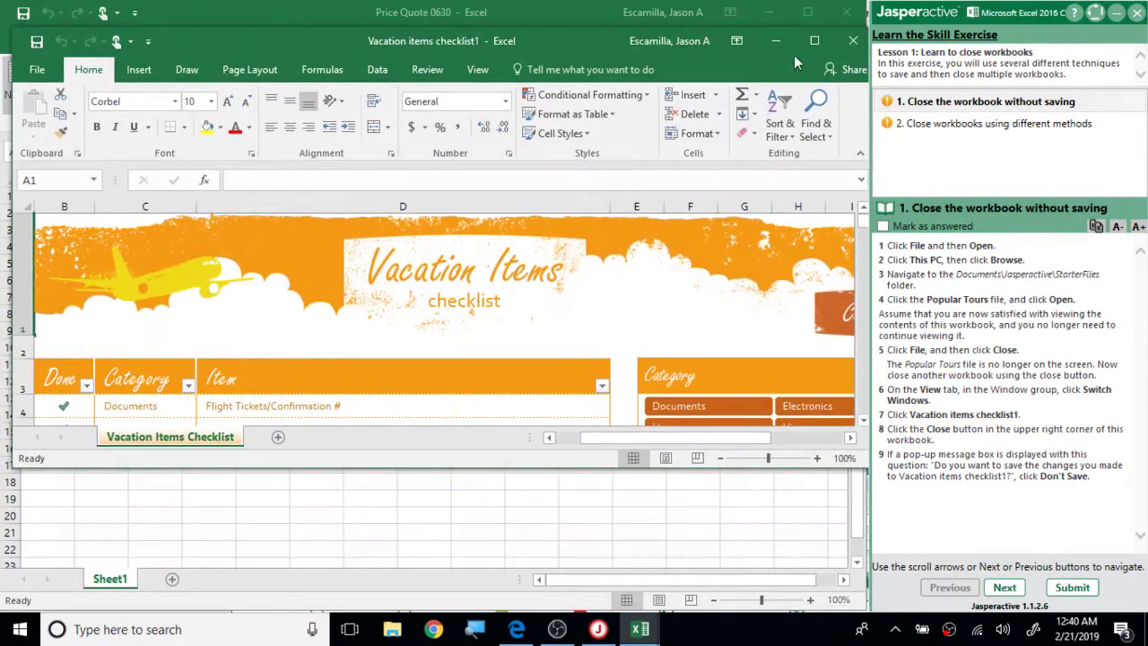
click(852, 41)
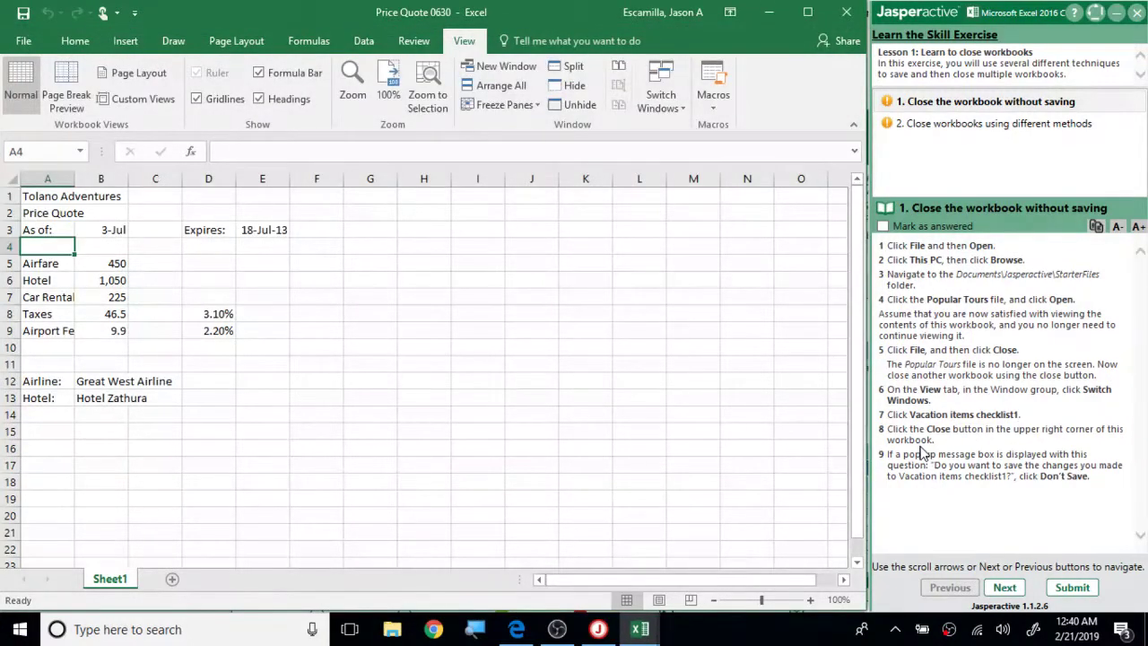
Mark the task "Close the workbook without saving" as answered and go to task 2, "Close workbooks using different methods".
drag(890, 453, 985, 478)
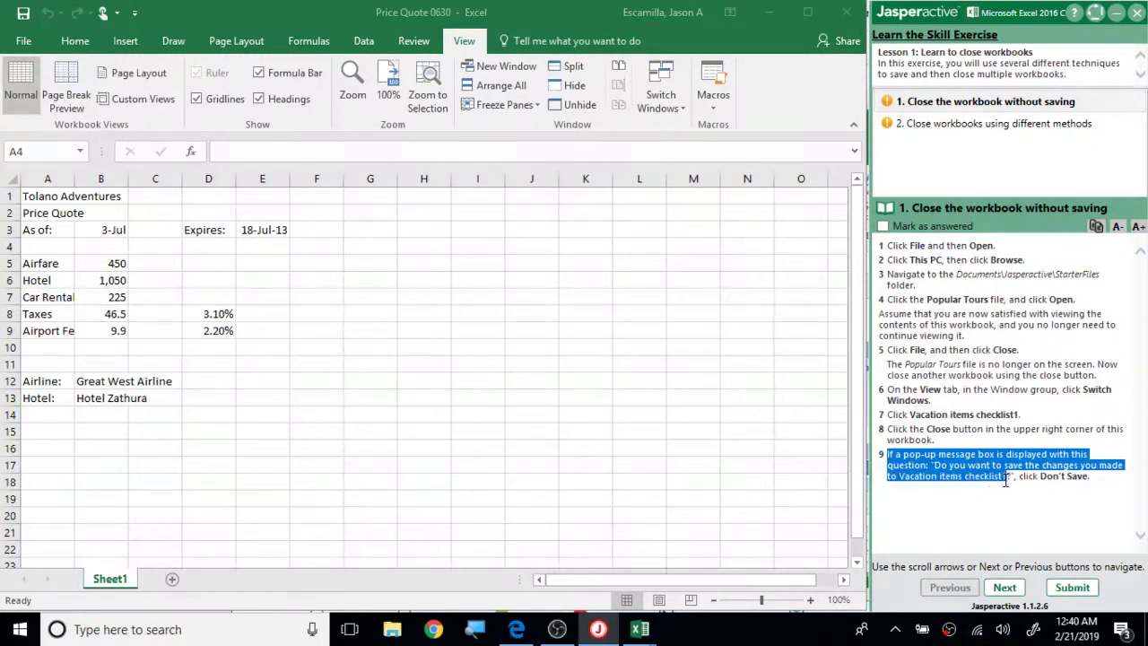
click(1010, 482)
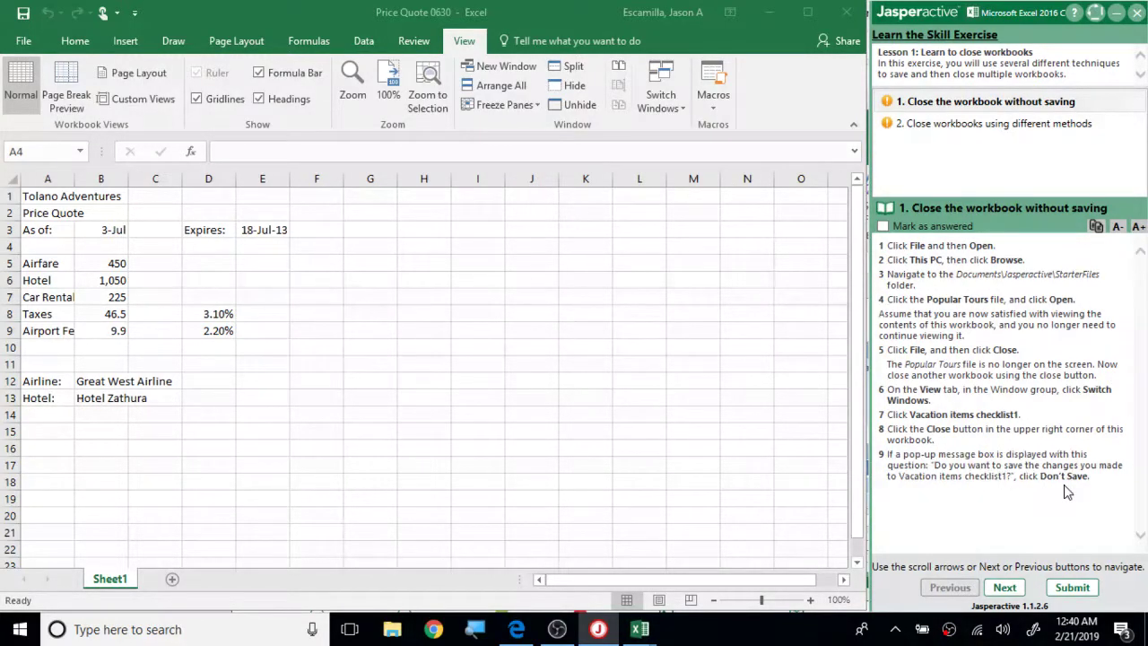
click(911, 229)
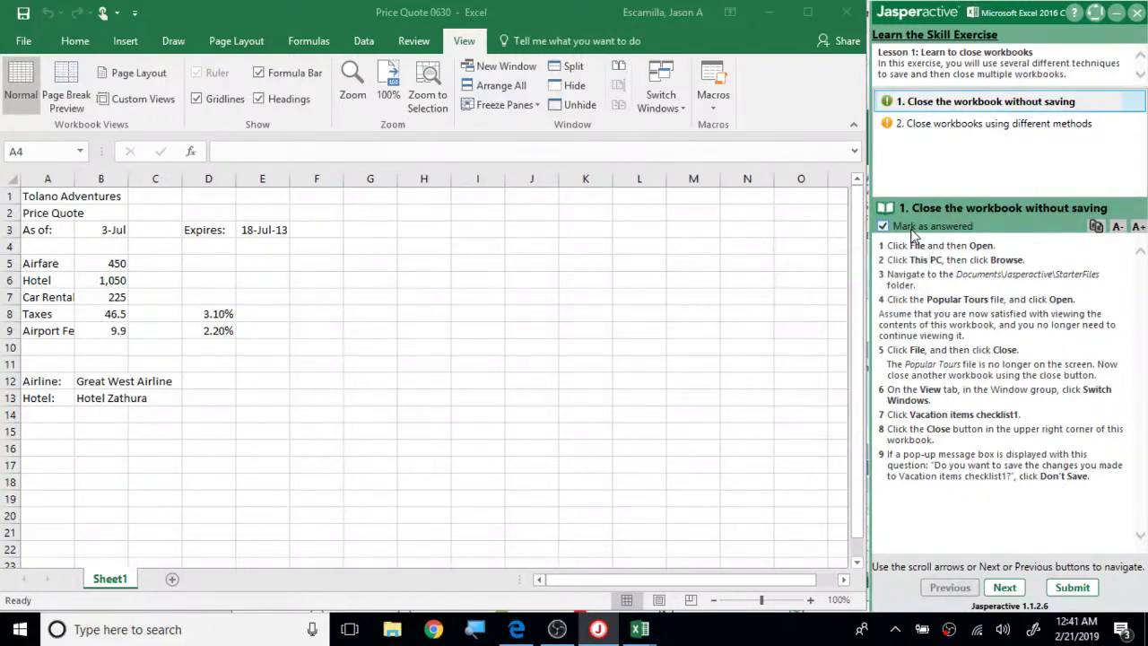
click(949, 135)
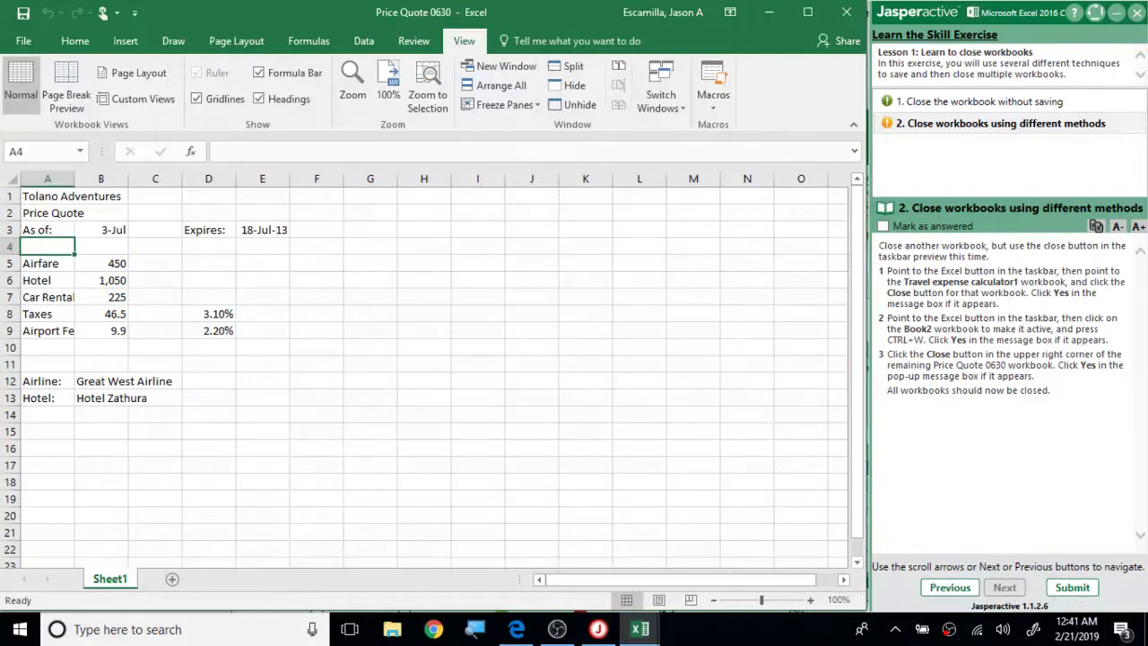
Switch to the Travel expense calculator1 workbook and close it without saving, agreeing to continue.
mouse_move(644, 630)
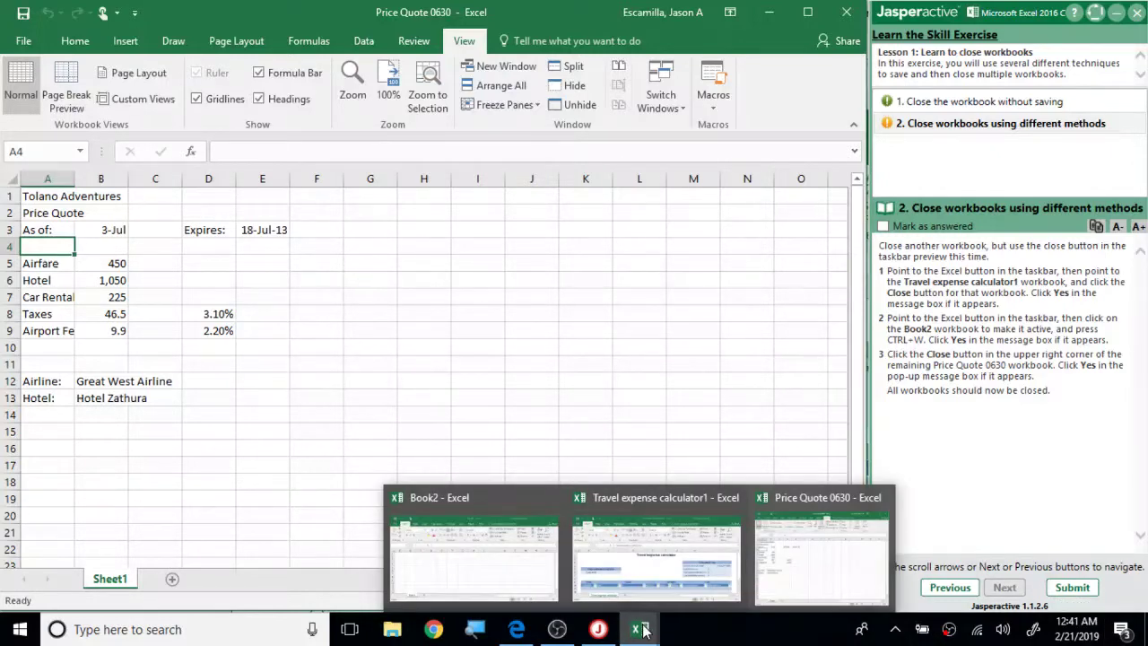
mouse_move(648, 580)
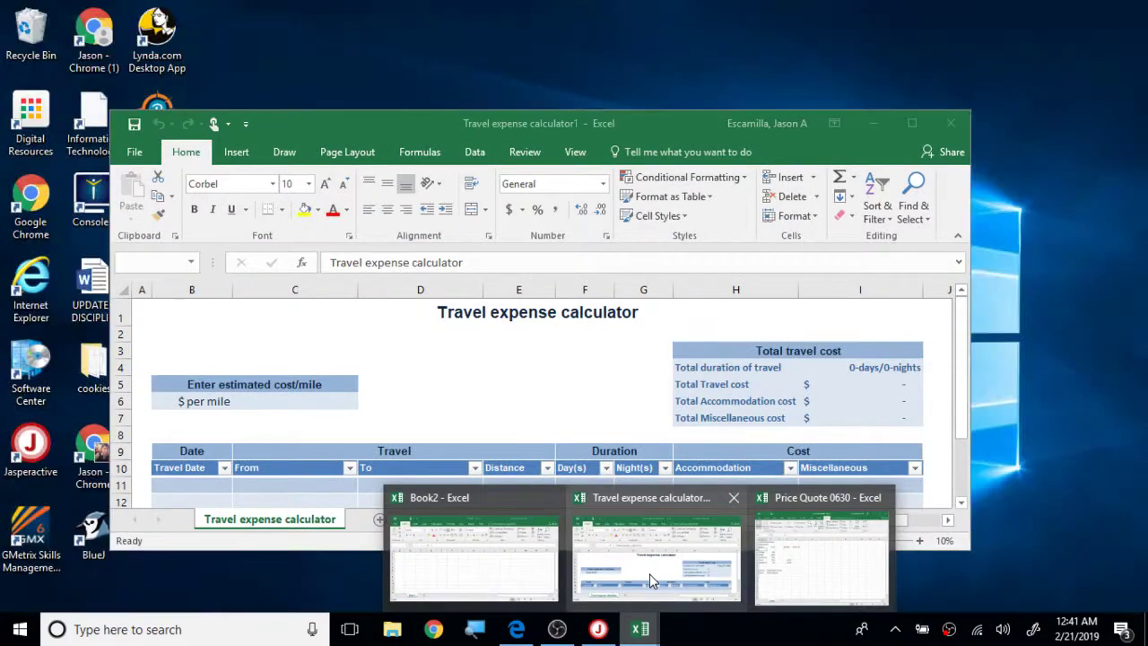
click(649, 574)
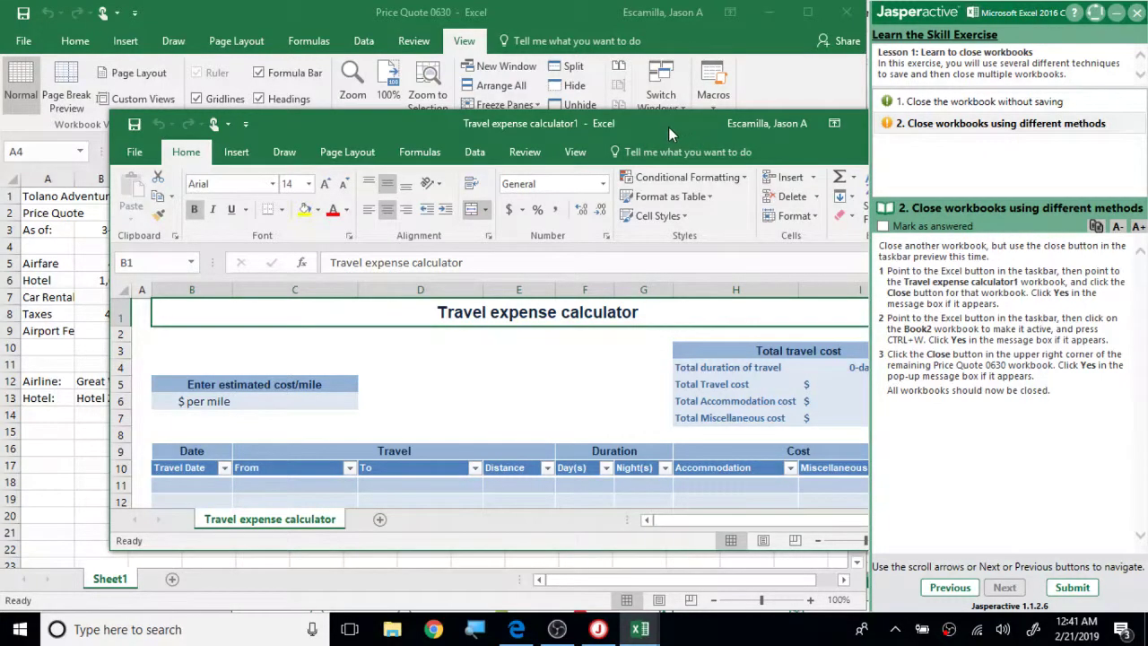
drag(668, 127, 541, 123)
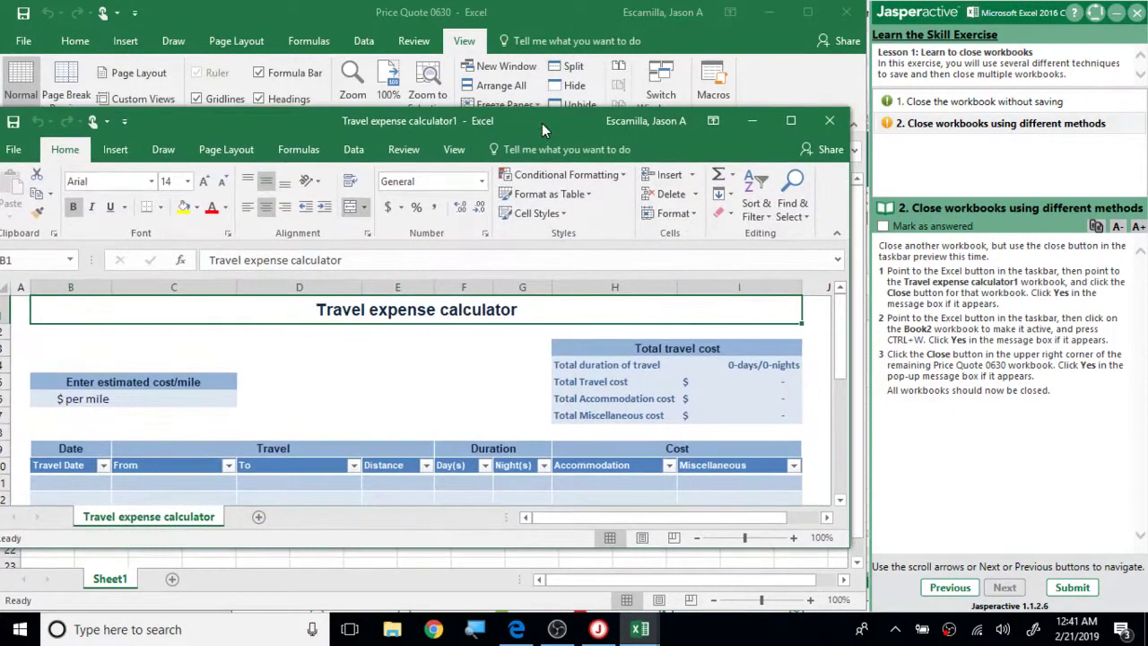
click(829, 121)
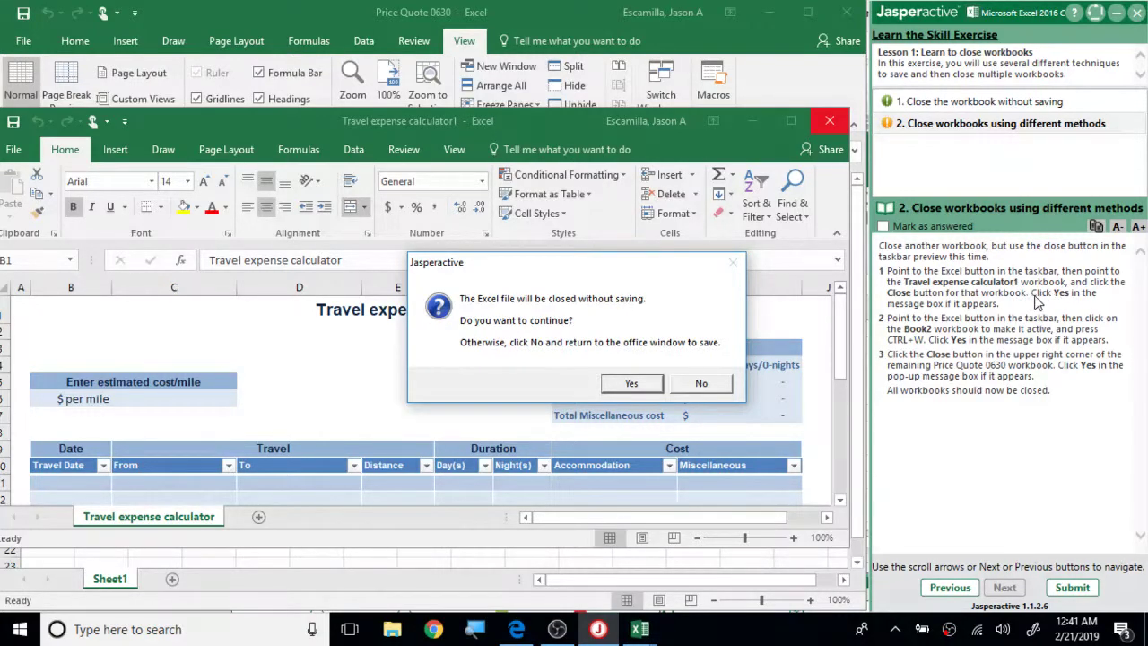
click(629, 383)
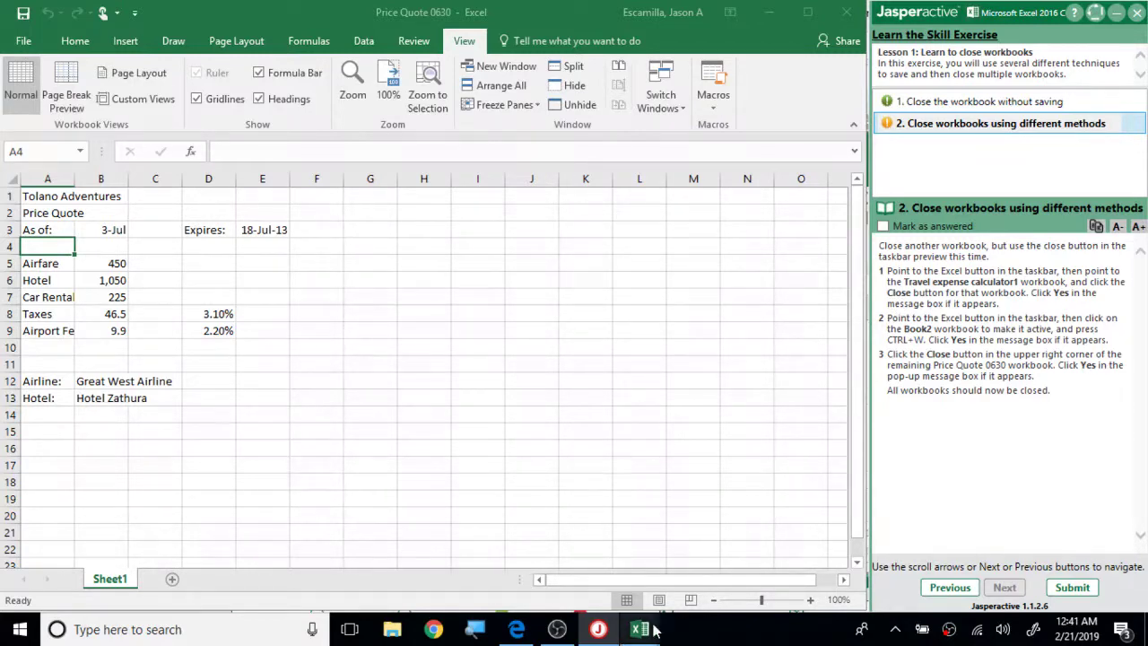
Switch to the Book2 workbook, move its window fully into view, and close it.
mouse_move(651, 631)
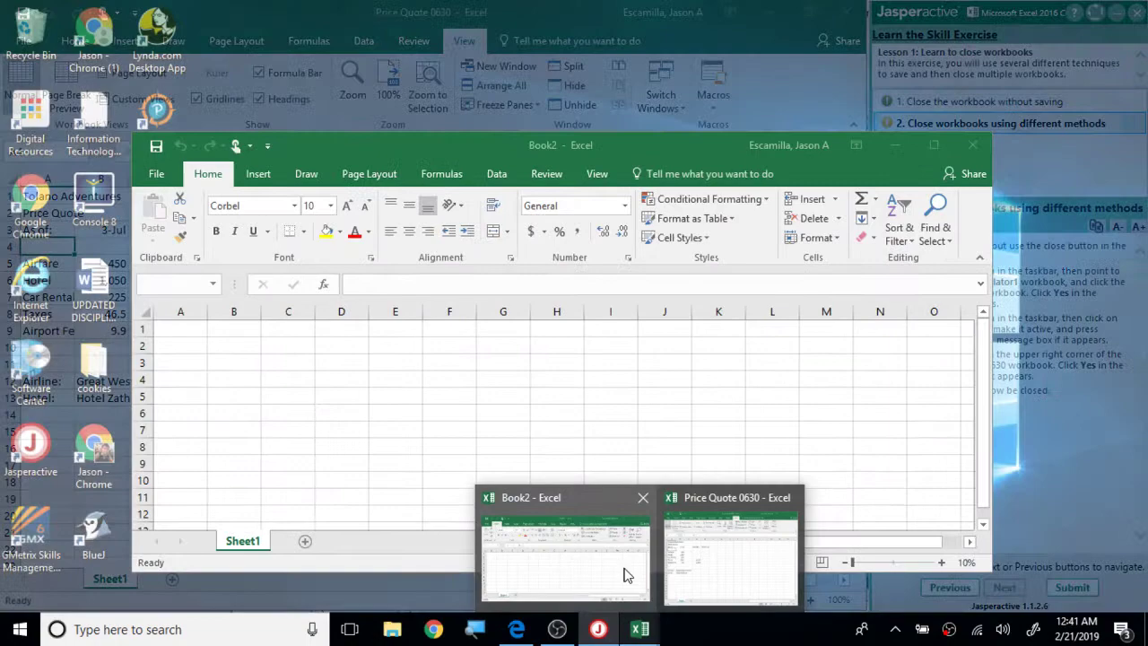
click(625, 574)
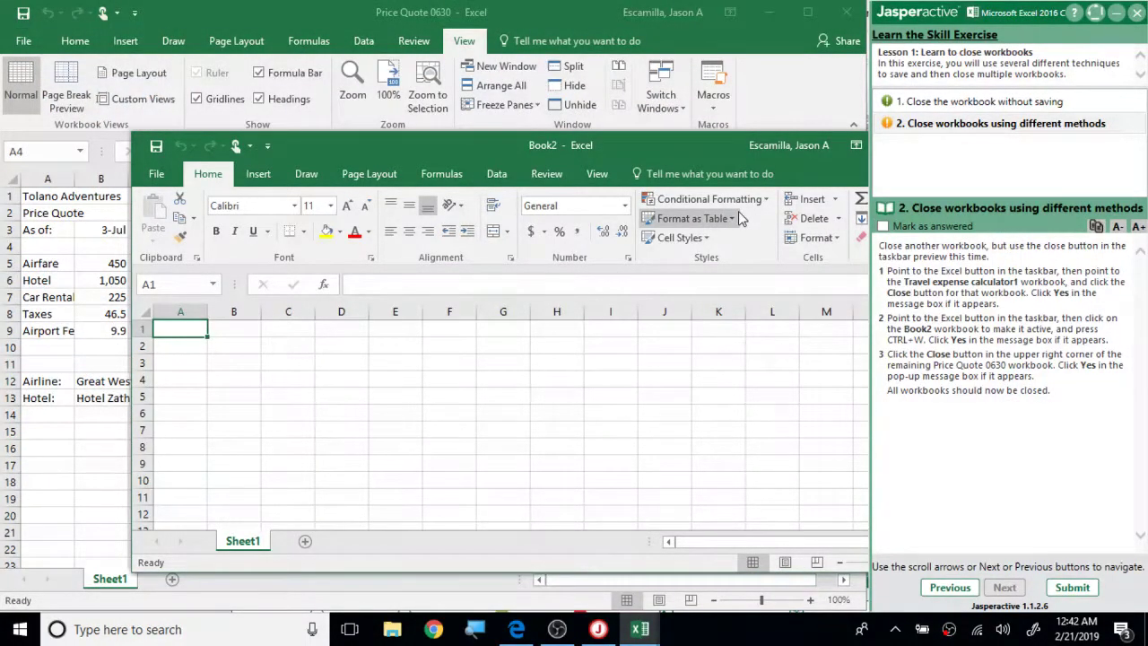
drag(681, 150, 561, 128)
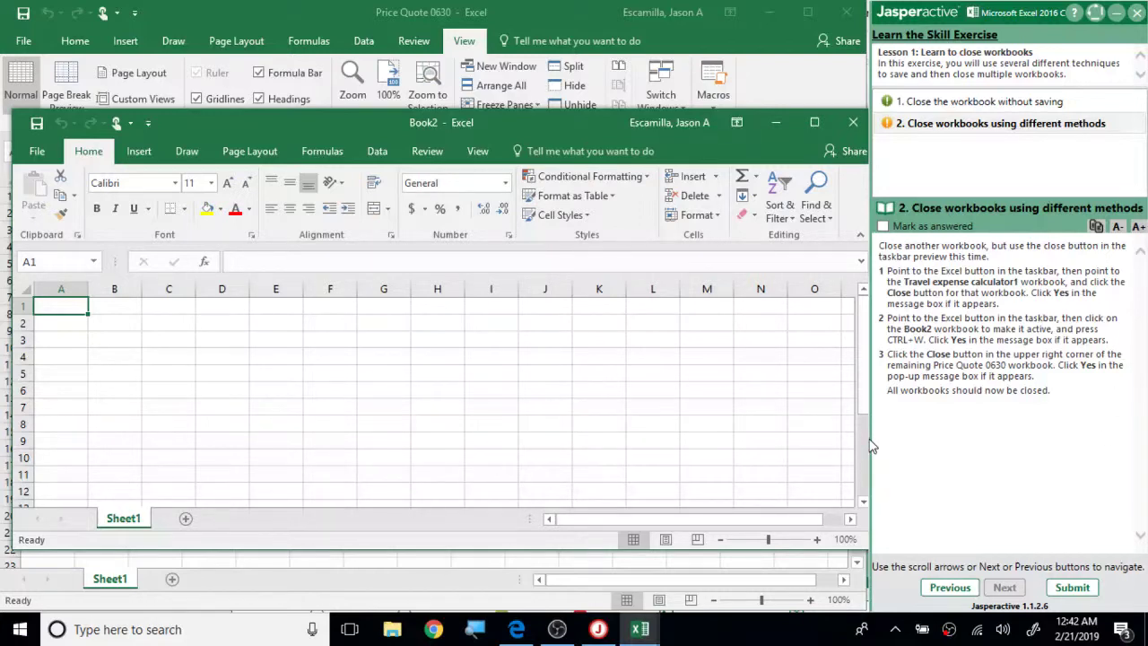
key(ctrl+w)
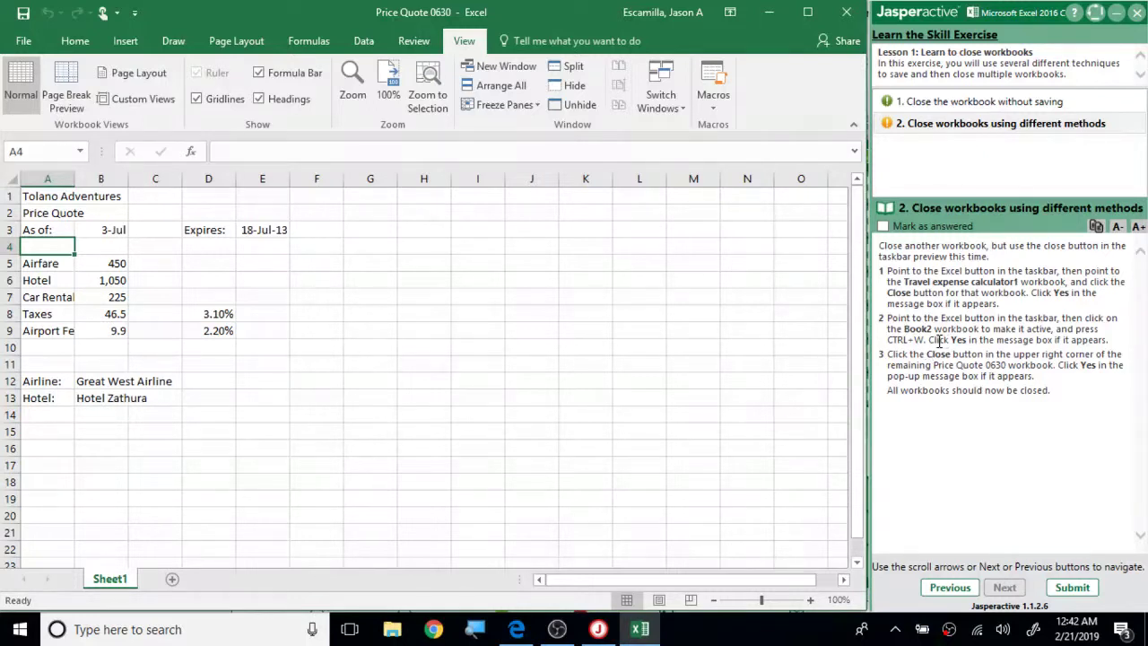
Review the exercise note about agreeing to the message box, and close the remaining Price Quote 0630 workbook.
drag(929, 340, 1111, 339)
click(1114, 348)
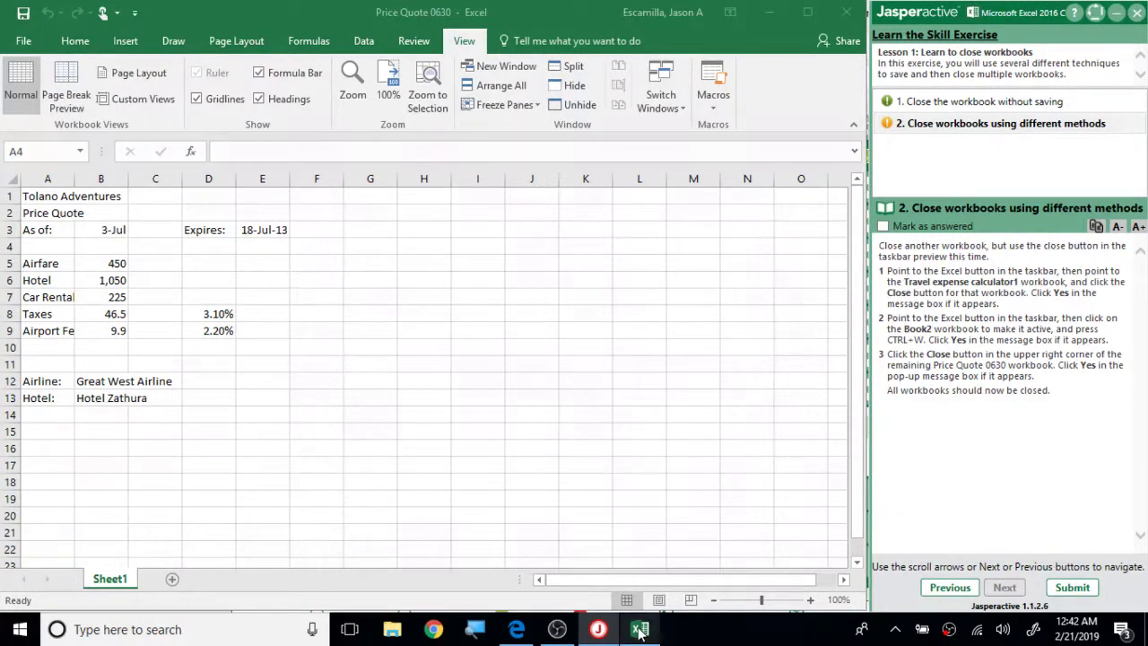
mouse_move(640, 631)
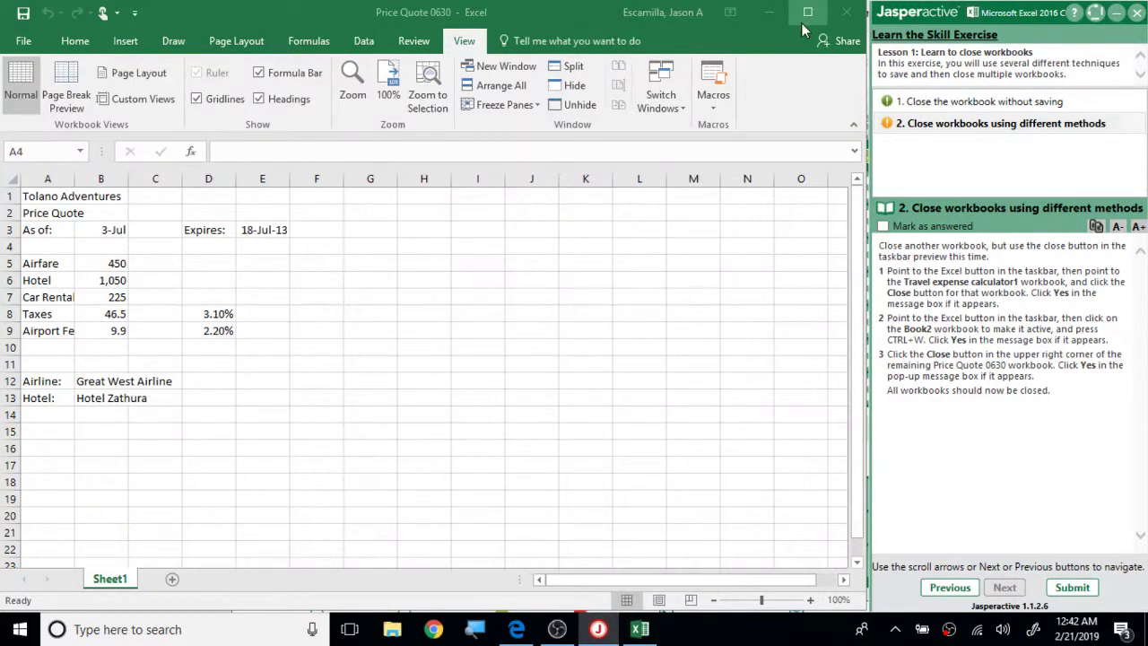
click(837, 18)
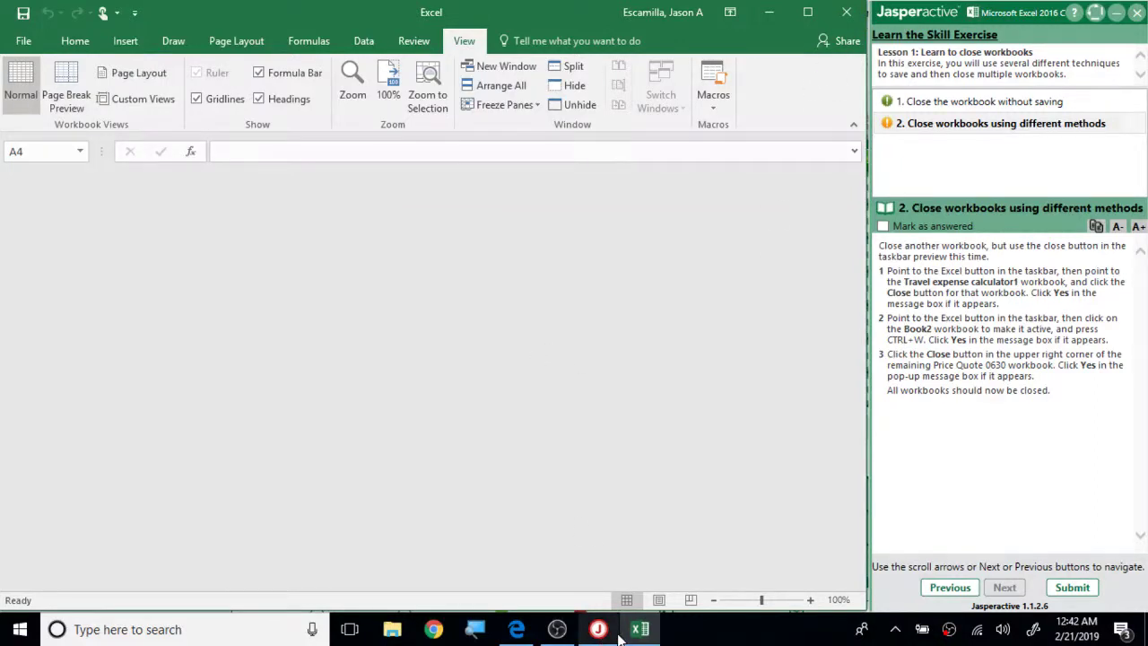
Mark the task "Close workbooks using different methods" as answered, then submit the exercise for grading and confirm the submission.
mouse_move(638, 633)
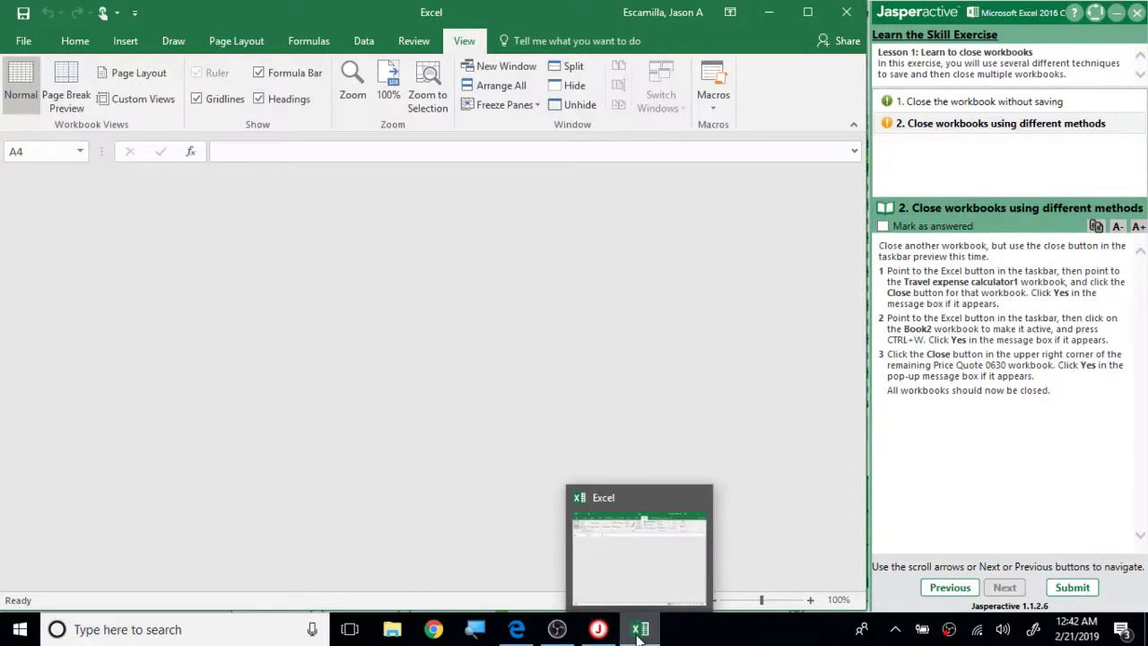
click(883, 227)
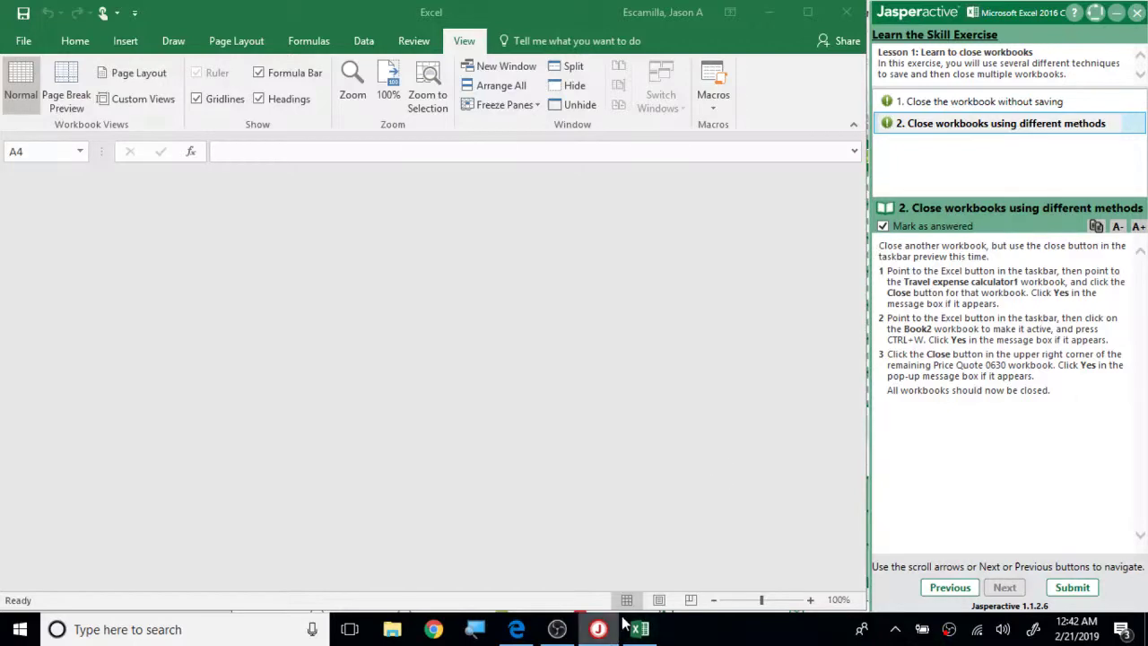
mouse_move(638, 633)
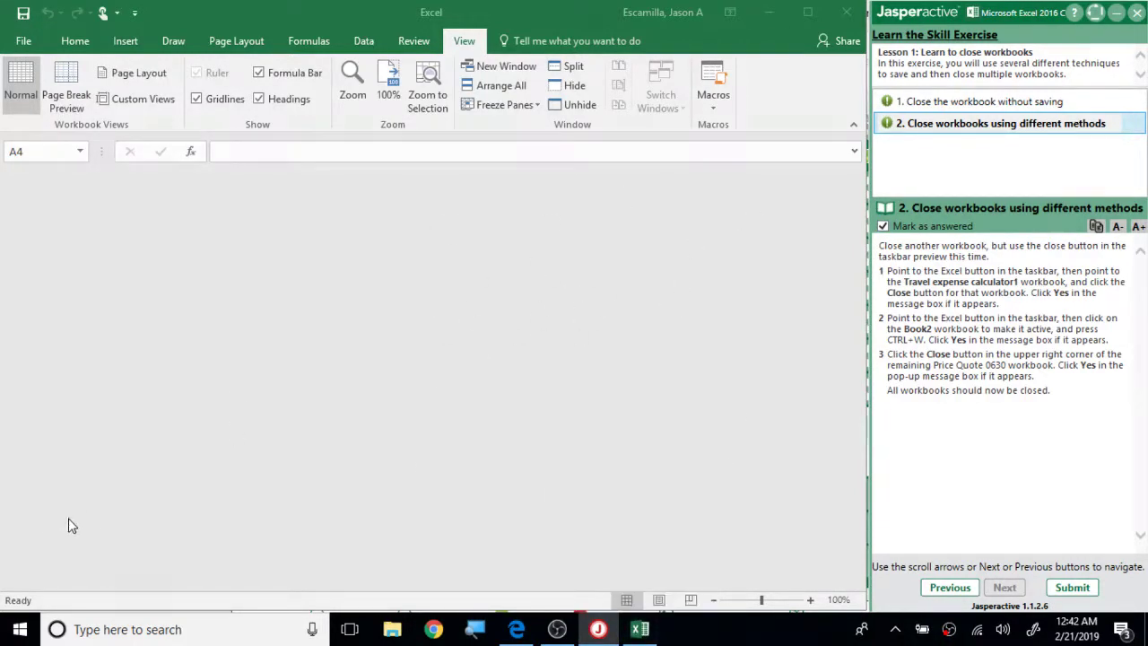
click(1073, 587)
click(616, 372)
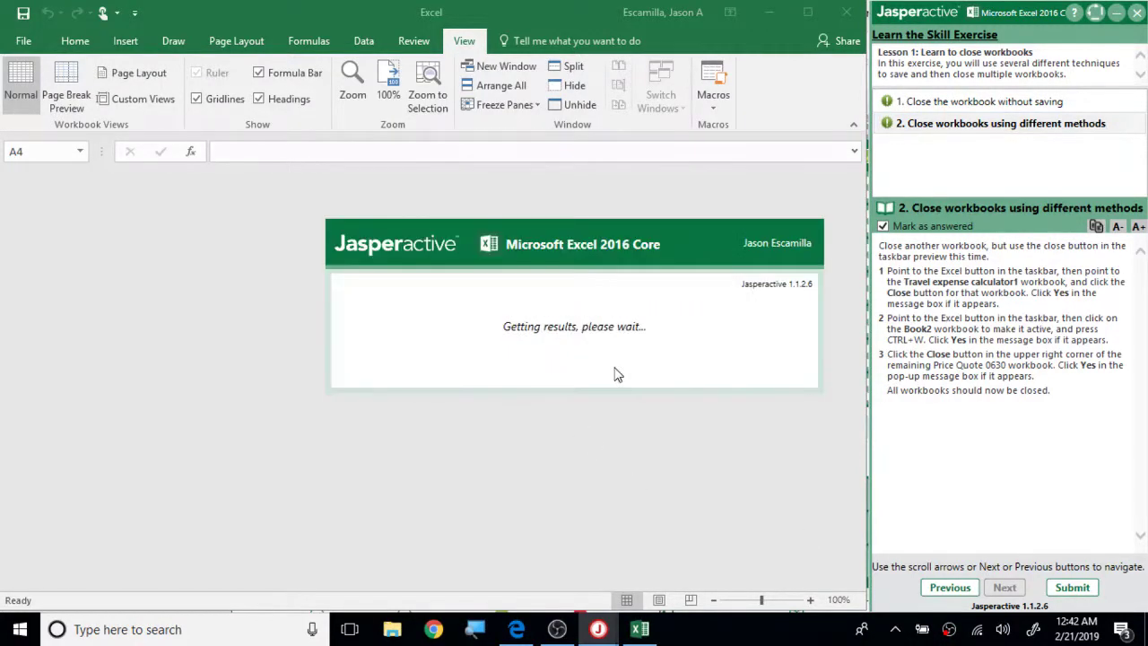